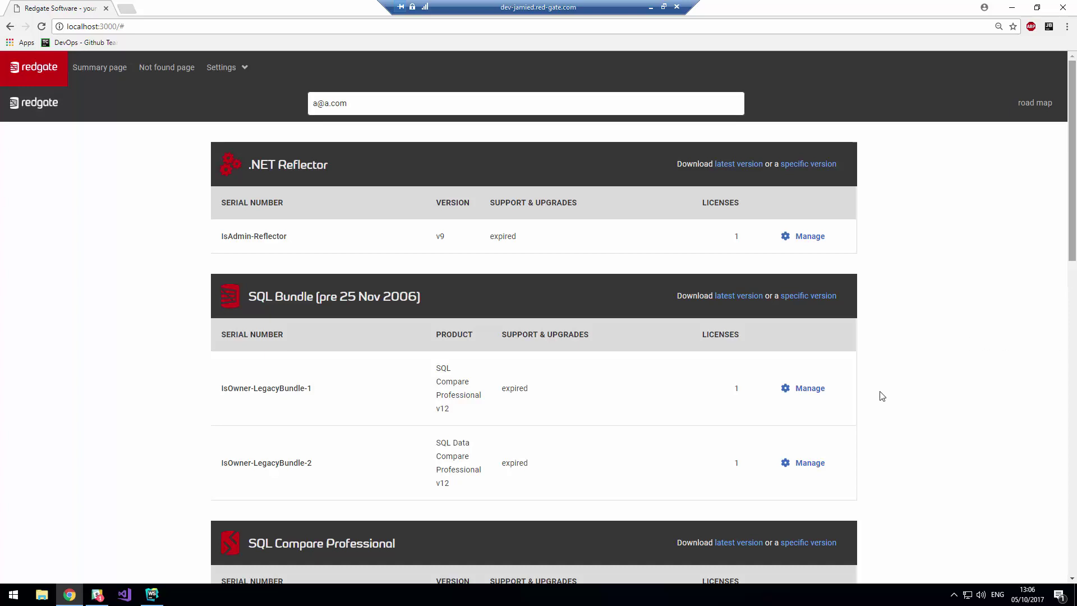
Open administrator management for the first SQL Bundle (pre 25 Nov 2006) serial and invite one new administrator by email address.
left_click(810, 388)
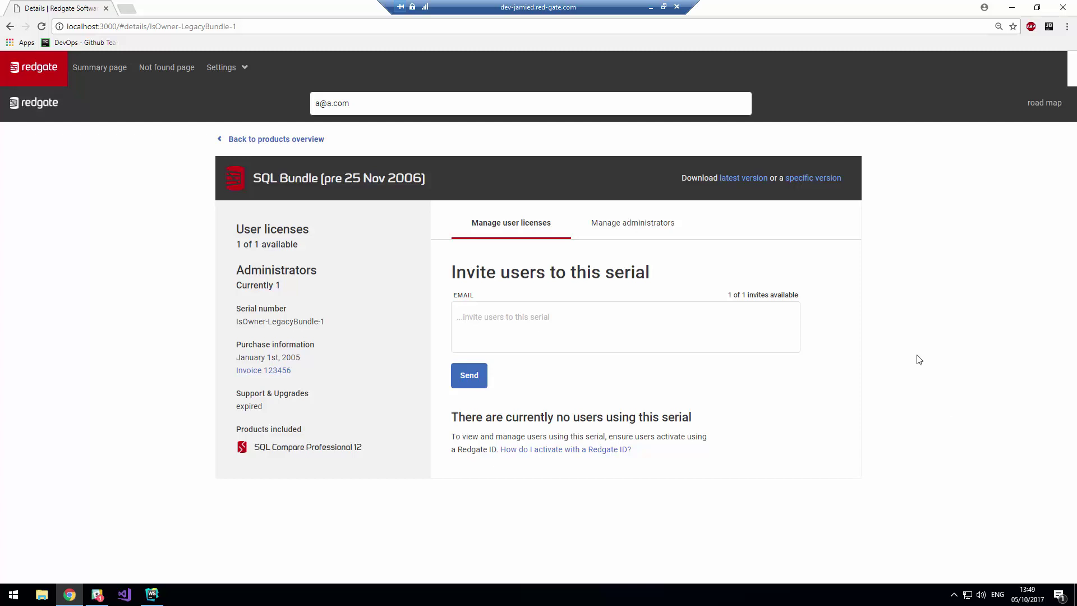
left_click(644, 230)
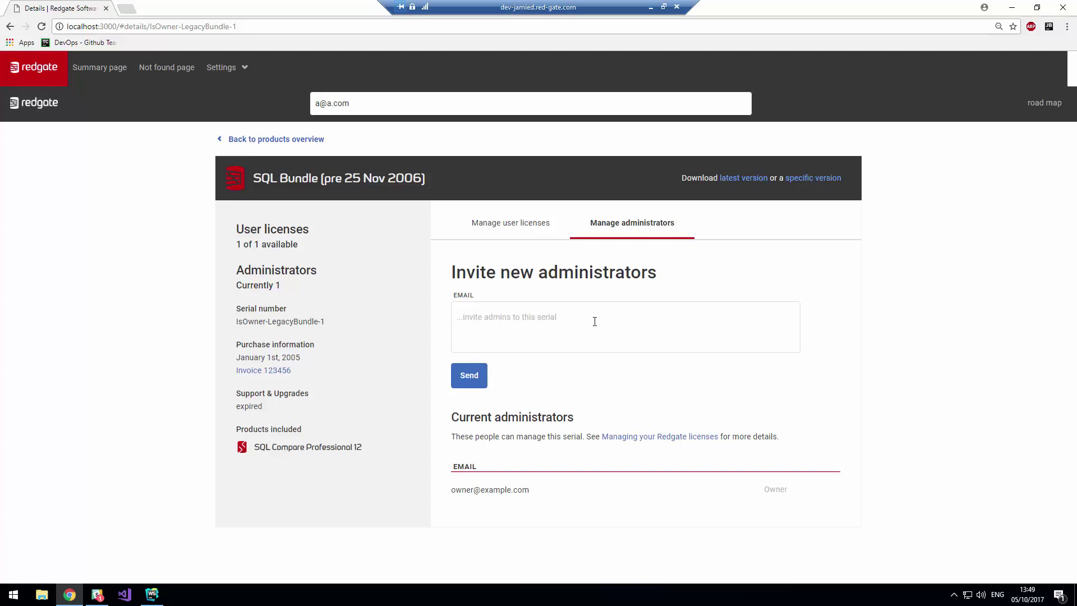
left_click(578, 322)
type("jamie@example.com")
key("Return")
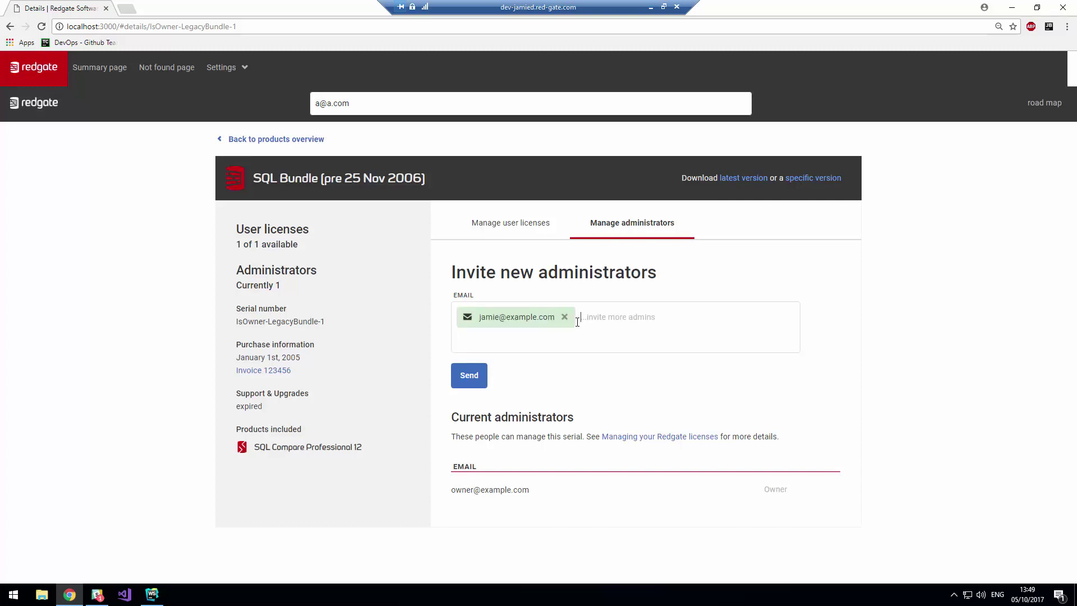
left_click(469, 377)
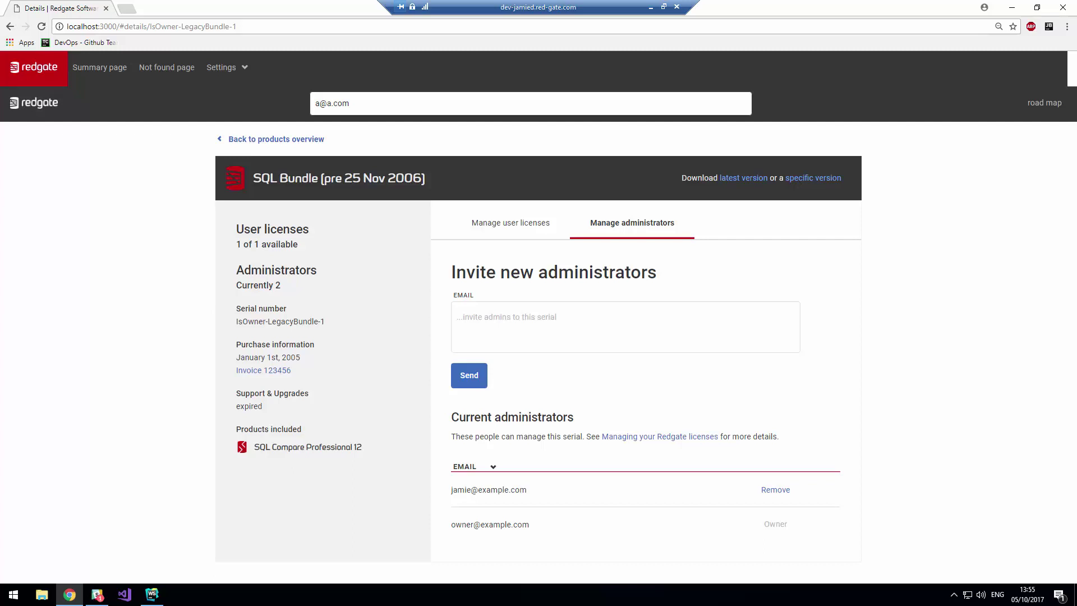
Paste a list of four email addresses as new administrators, send the invites and review the current administrators list.
left_click(664, 328)
key("ctrl+v")
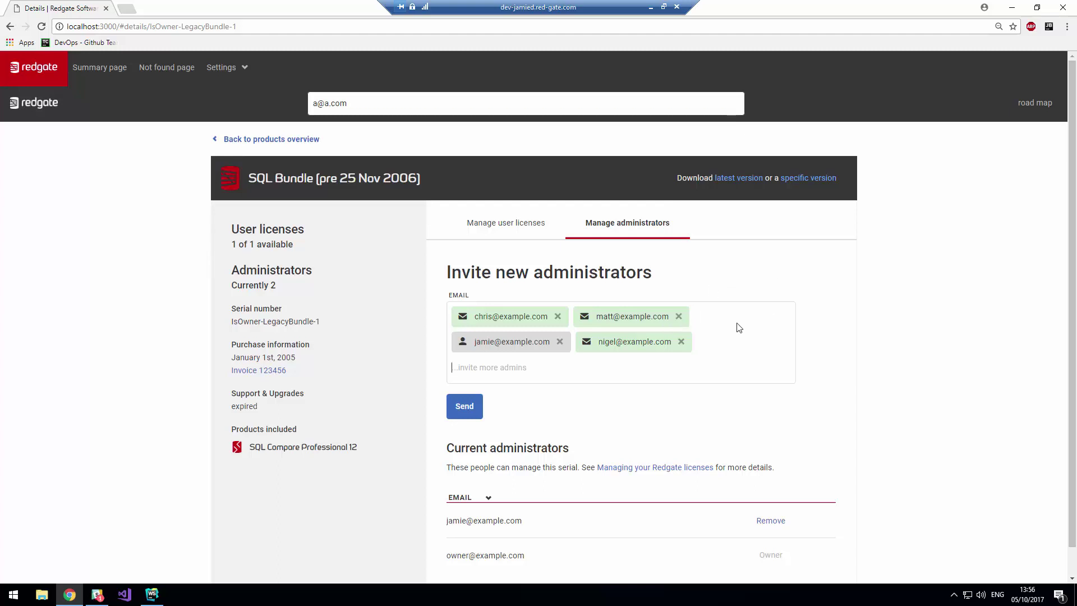
left_click(463, 407)
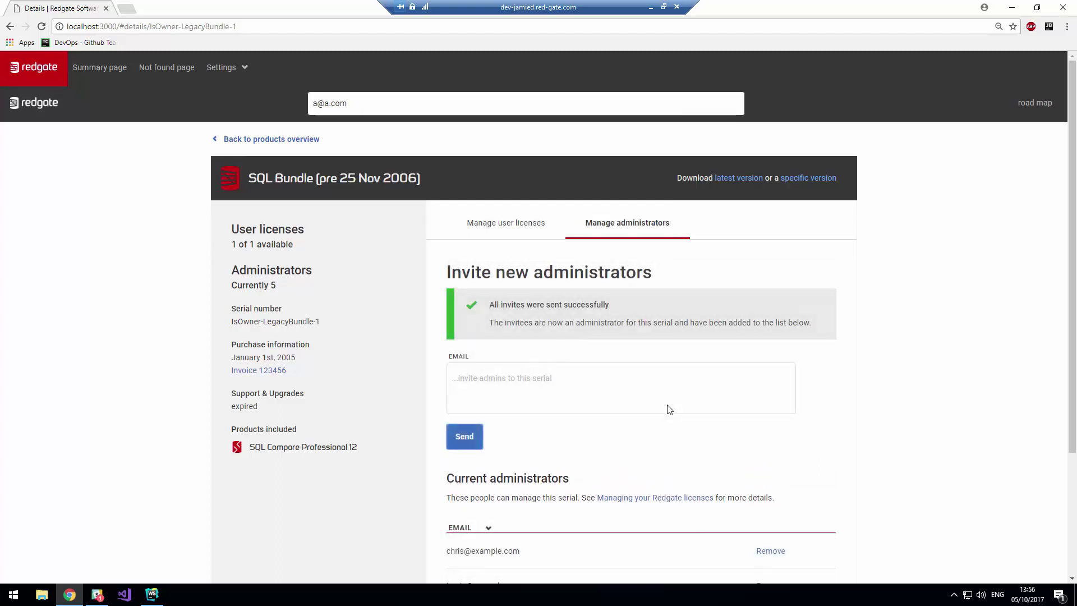
scroll(668, 410, "down", 2)
scroll(668, 409, "down", 1)
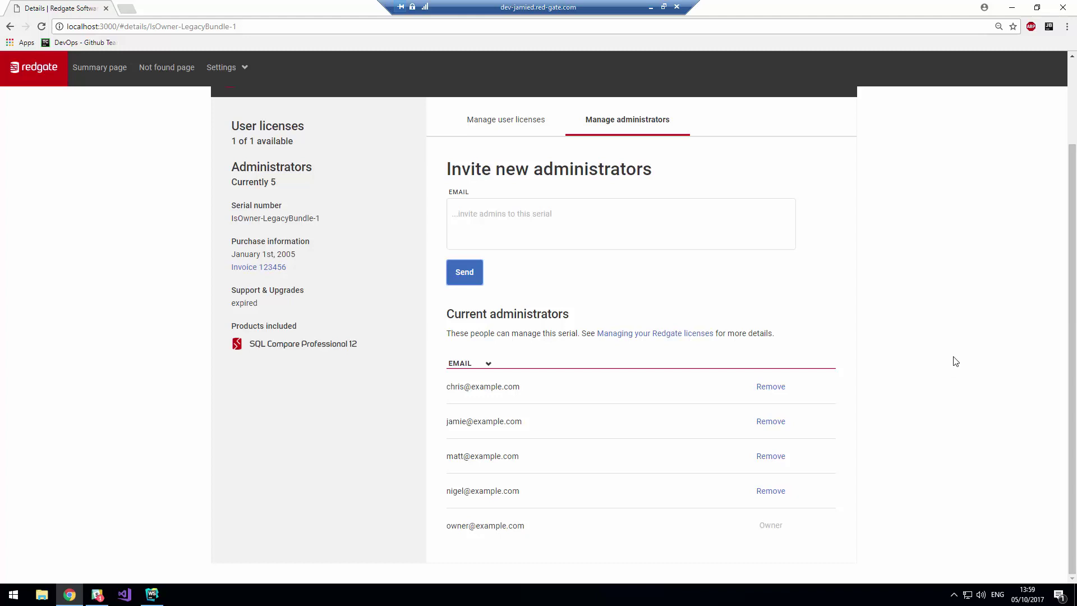
Try to send administrator invites with an incomplete email address, first alone and then alongside a valid address.
left_click(553, 214)
type("george@example")
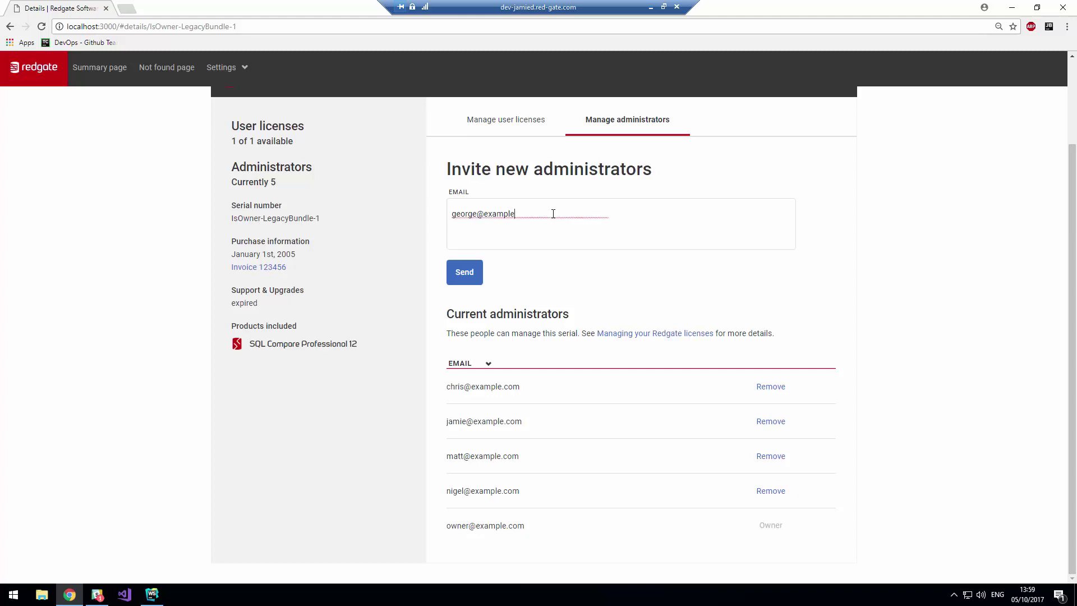
left_click(469, 274)
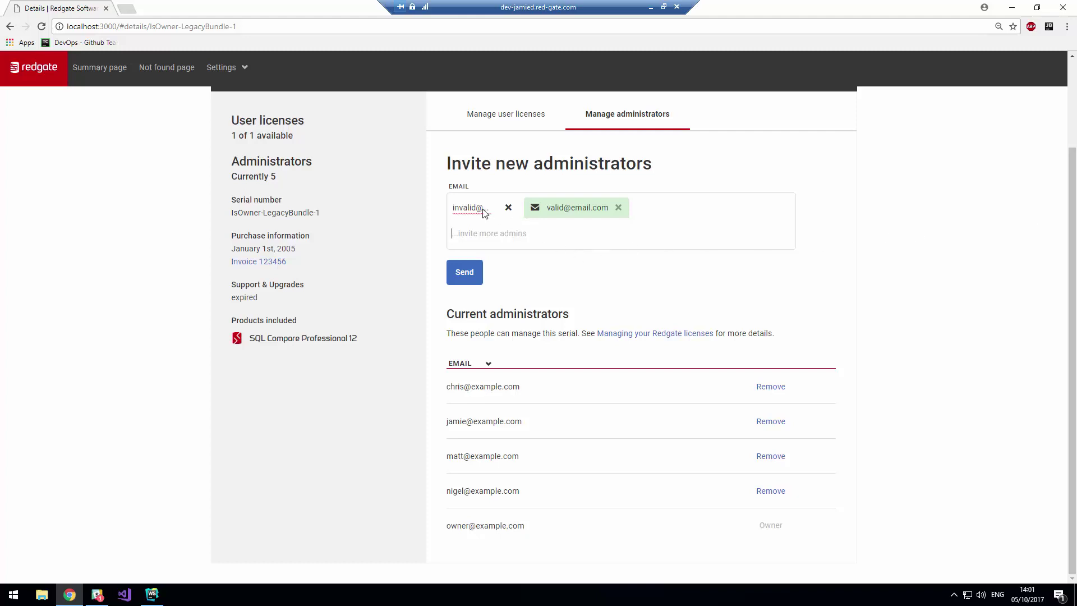
mouse_move(483, 212)
left_click(473, 279)
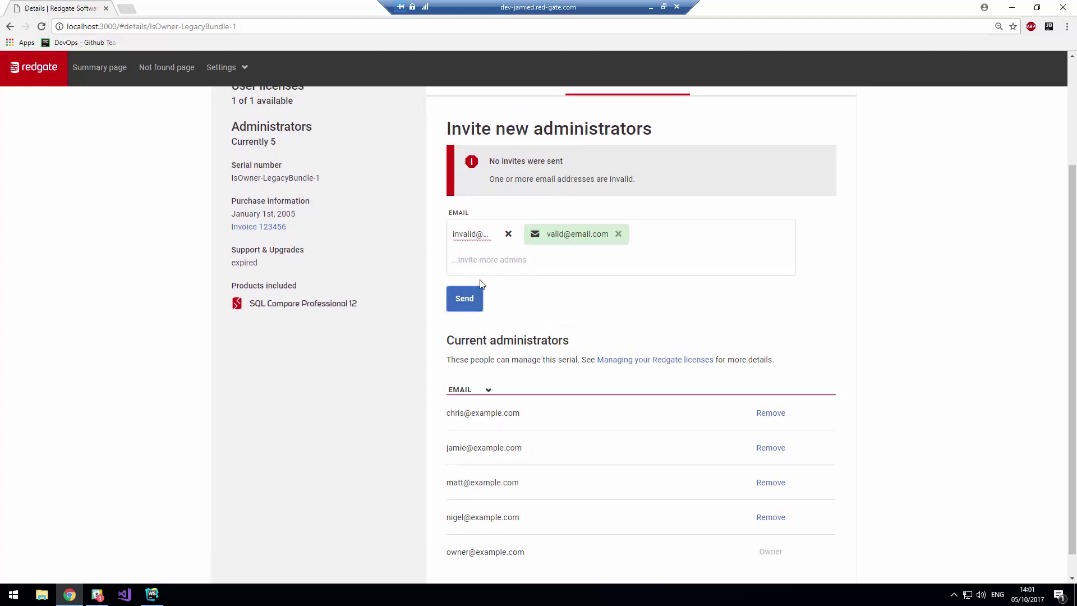
Remove the invalid address from the administrator invite, add a second valid email address and send the invites.
left_click(508, 234)
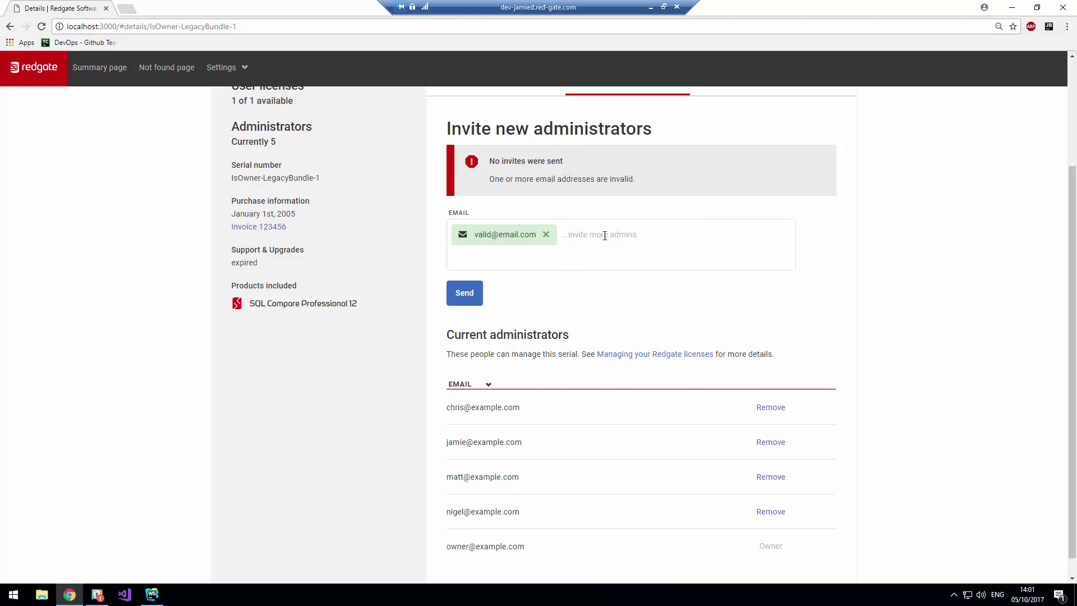
type("valid@blah.com")
key("Return")
left_click(472, 305)
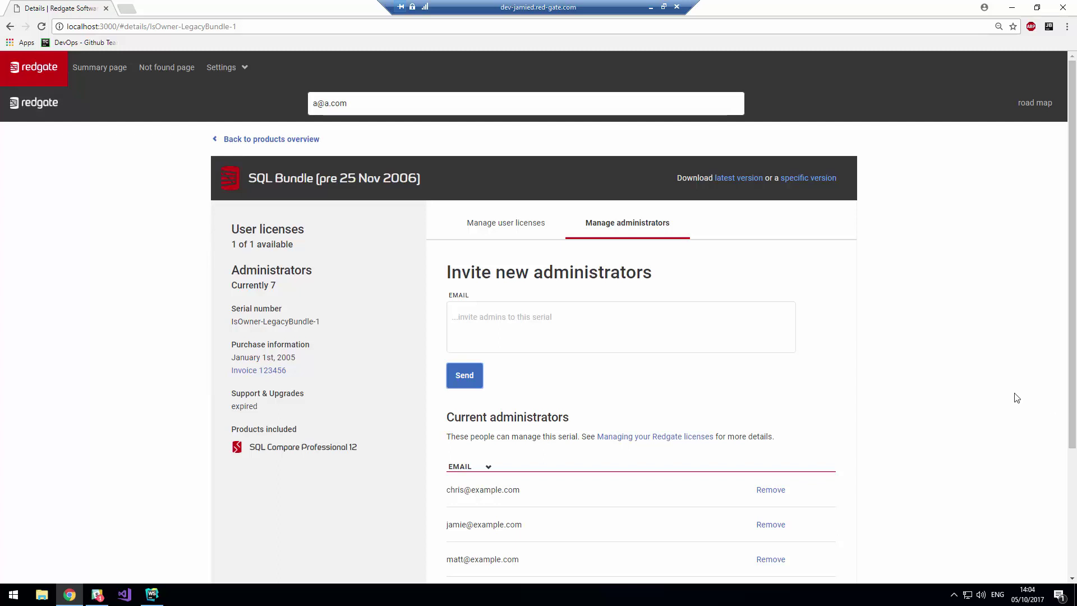
Remove the first person in the current administrators list and re-invite them with the same email address.
left_click(770, 491)
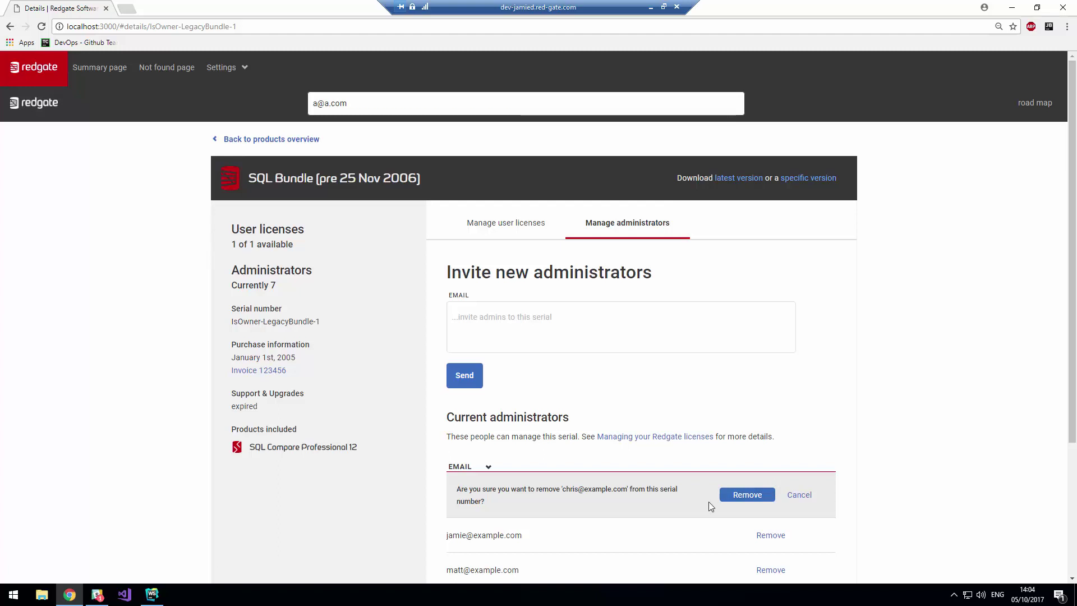
left_click(751, 501)
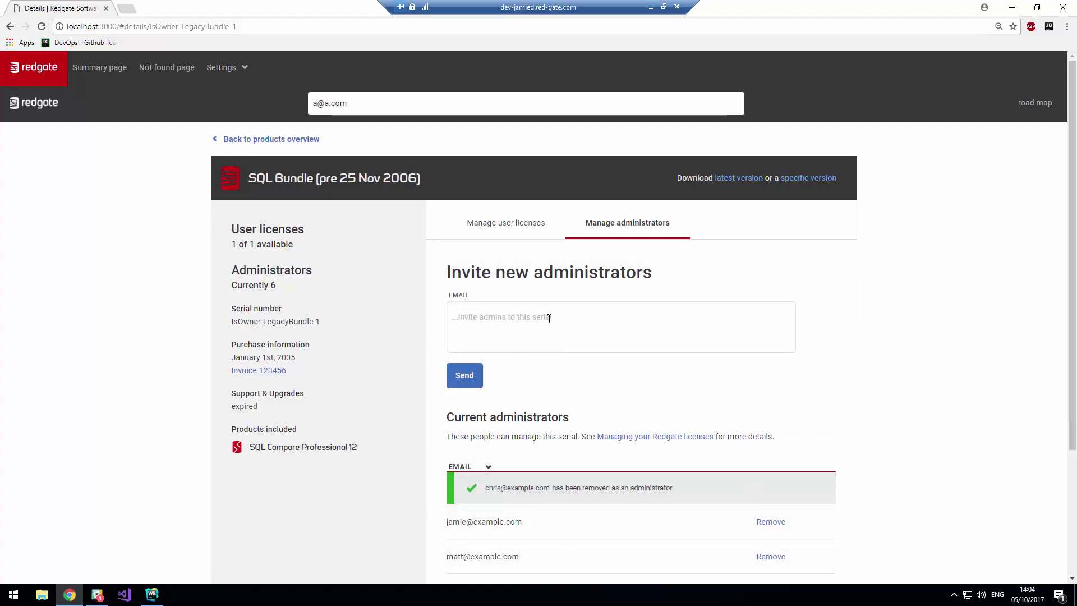
type("chris@example.com")
key("Return")
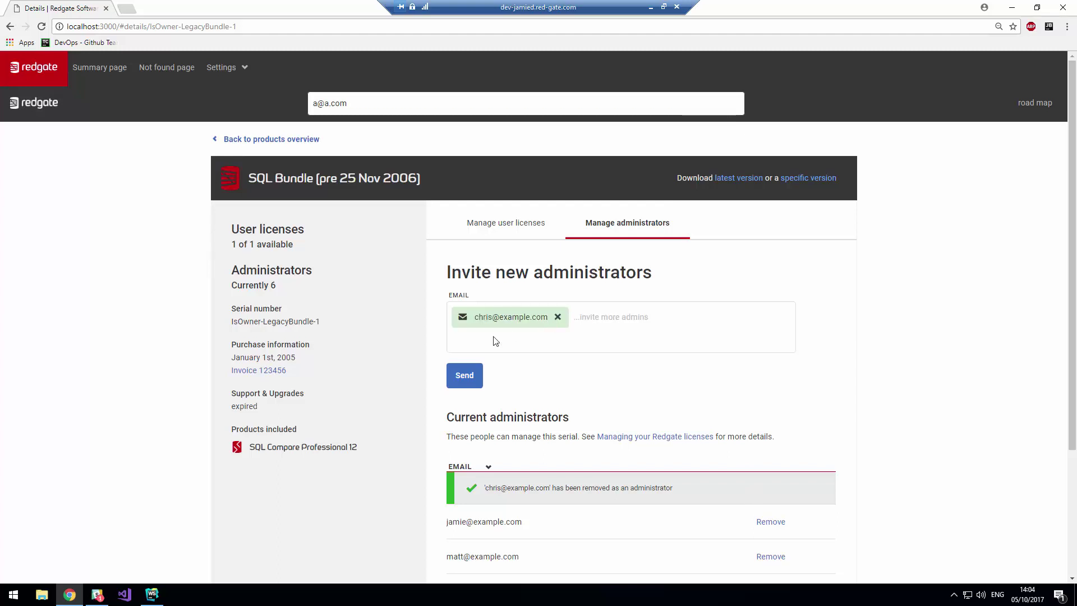
left_click(450, 380)
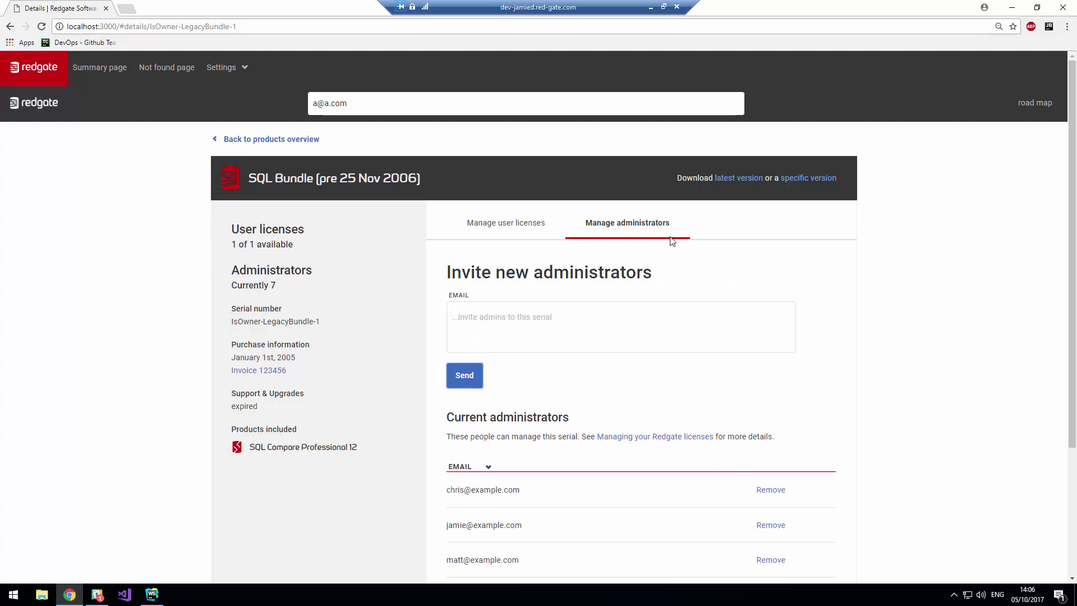
Return to the products overview, open the .NET Reflector serial's management page and send its licensed user a reminder.
left_click(267, 139)
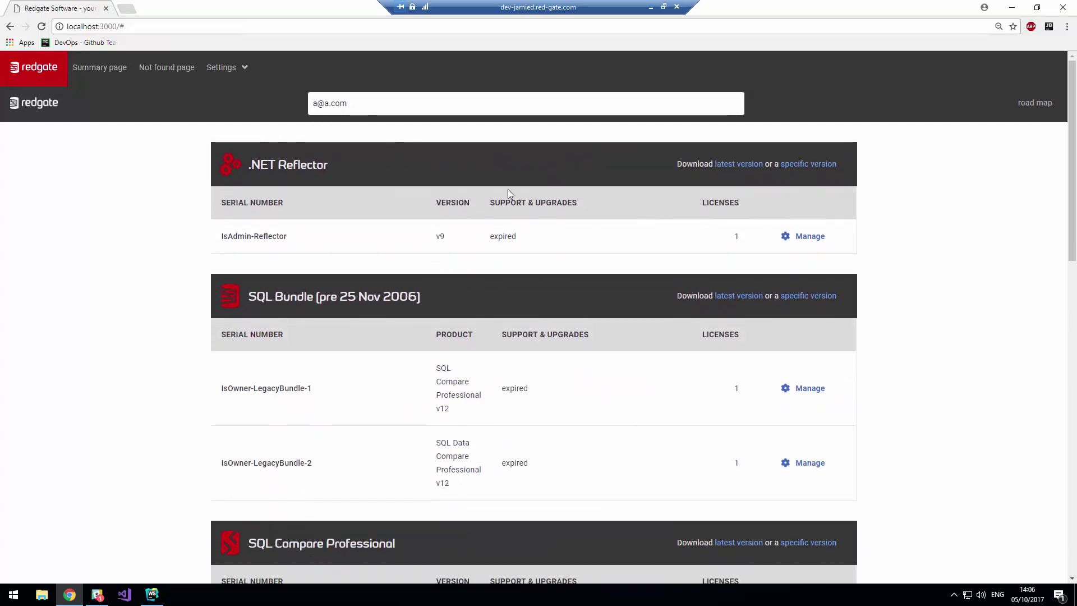
left_click(810, 238)
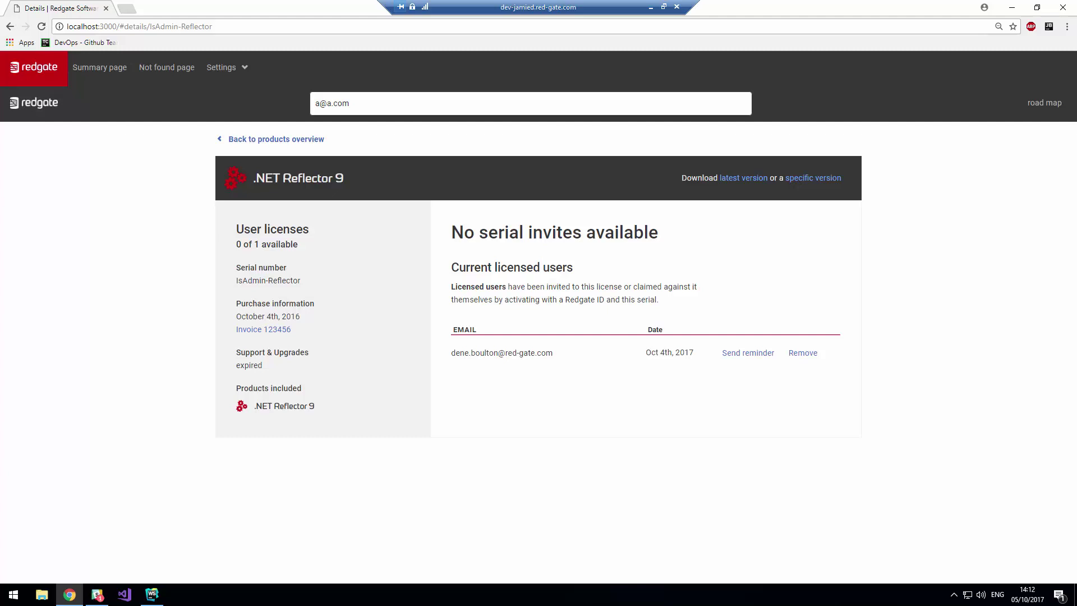
left_click(735, 355)
Remove the current licensed user from the .NET Reflector serial and invite a different user by email address.
left_click(807, 353)
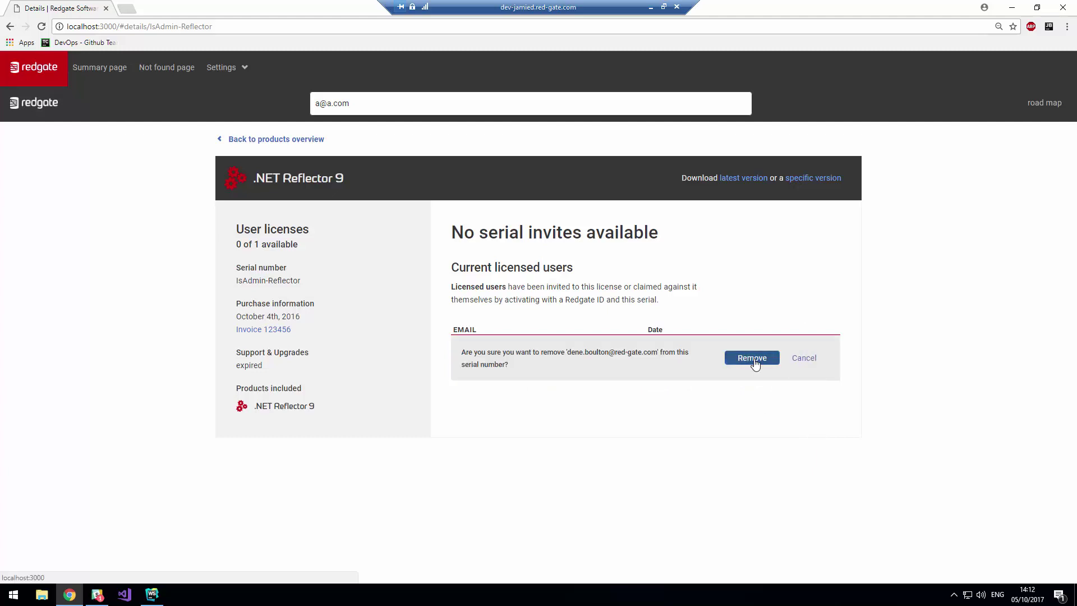
left_click(753, 358)
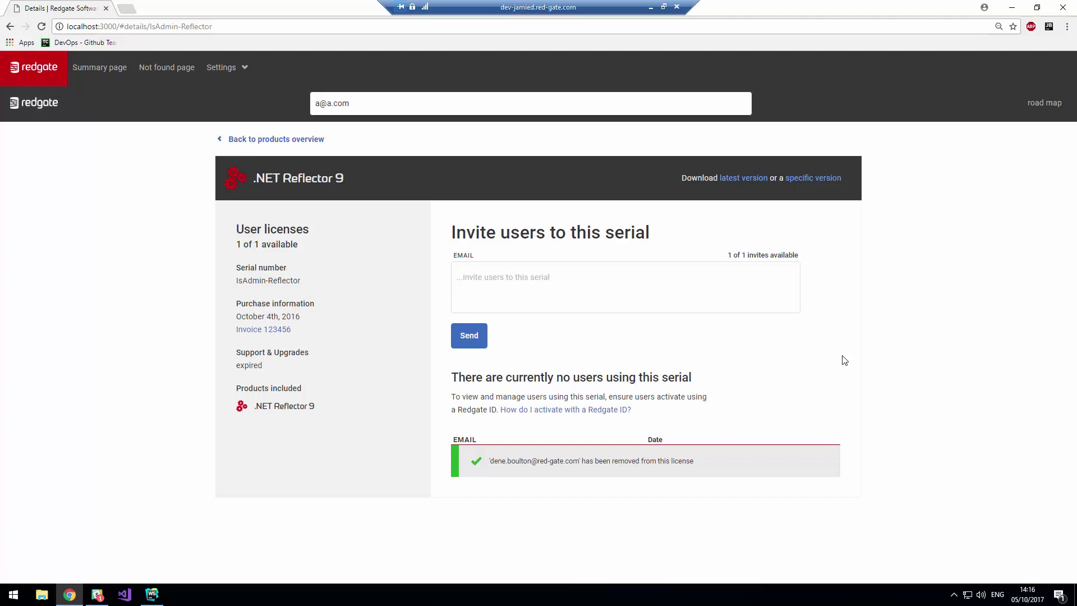
left_click(527, 282)
type("jamie@example.com")
key("Return")
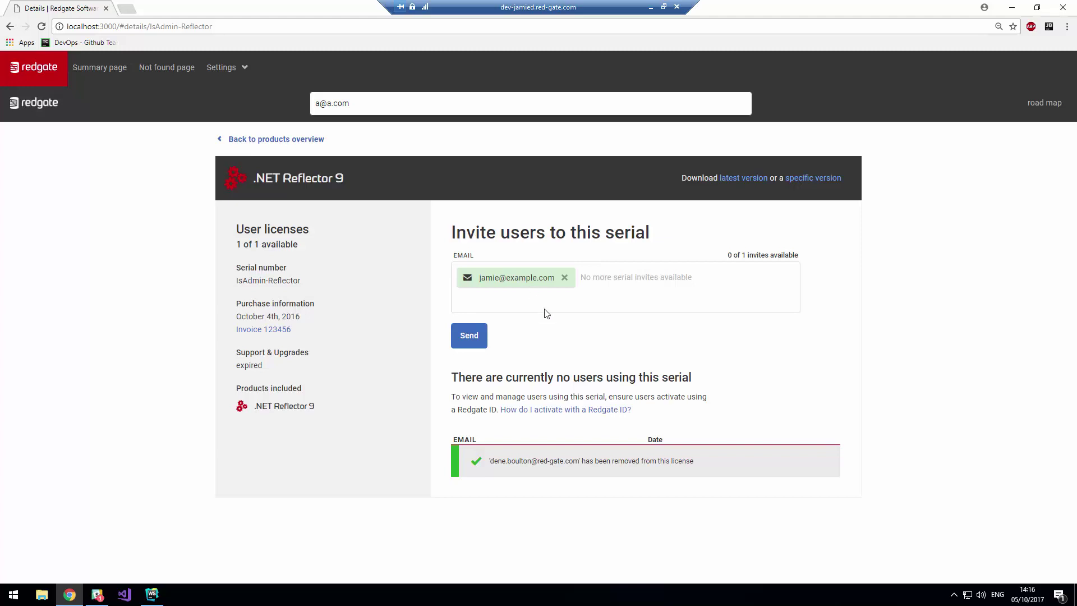
left_click(474, 340)
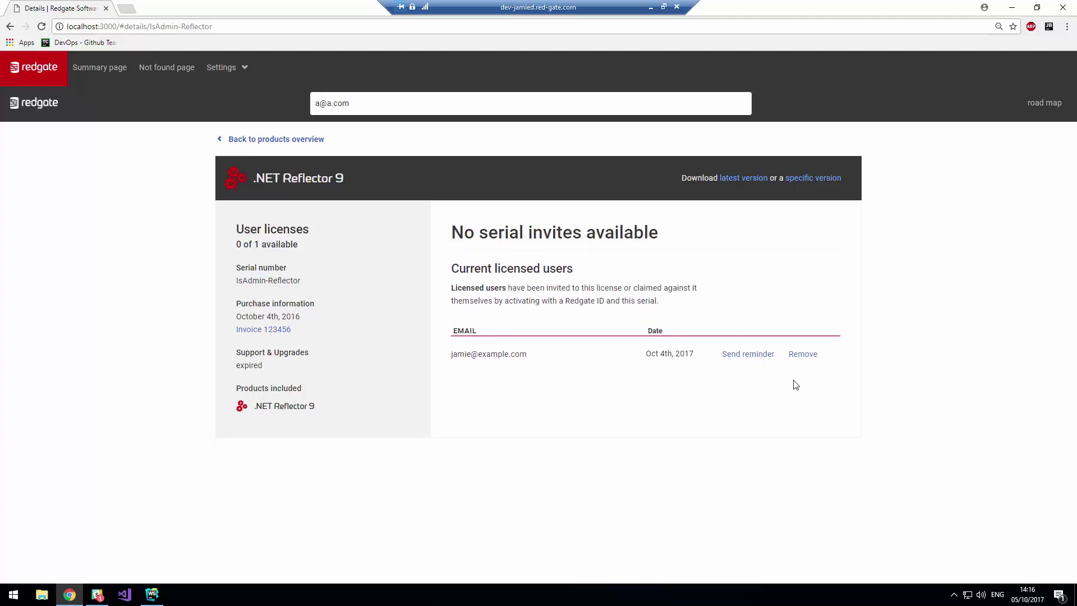
Remove the newly invited licensed user from the .NET Reflector serial.
left_click(800, 356)
left_click(764, 359)
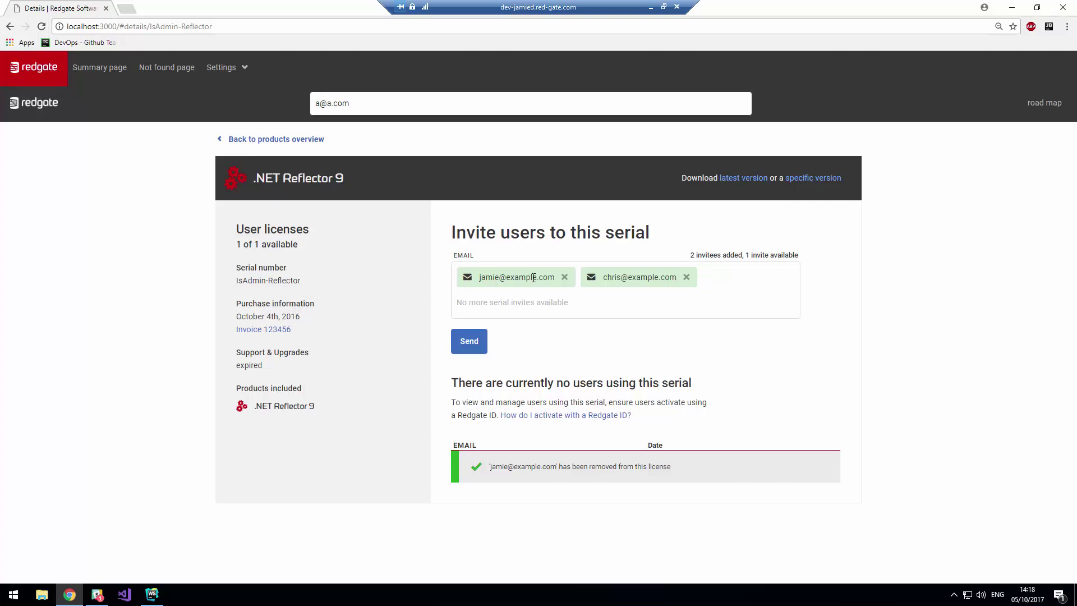
Try to send the invite to both entered users, then drop the first invitee and send it to the remaining one.
left_click(469, 341)
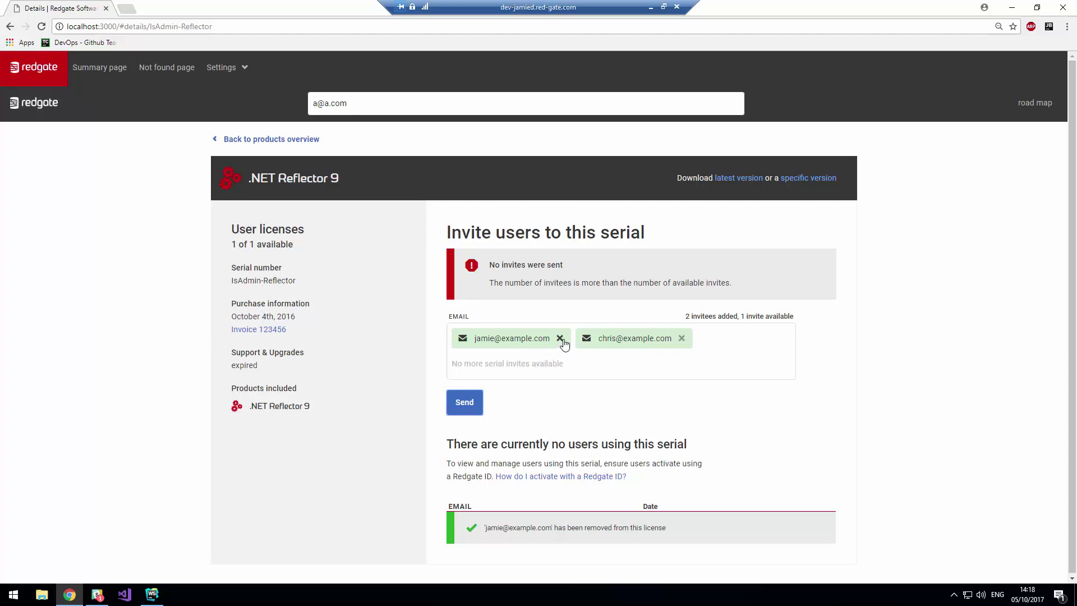
left_click(559, 339)
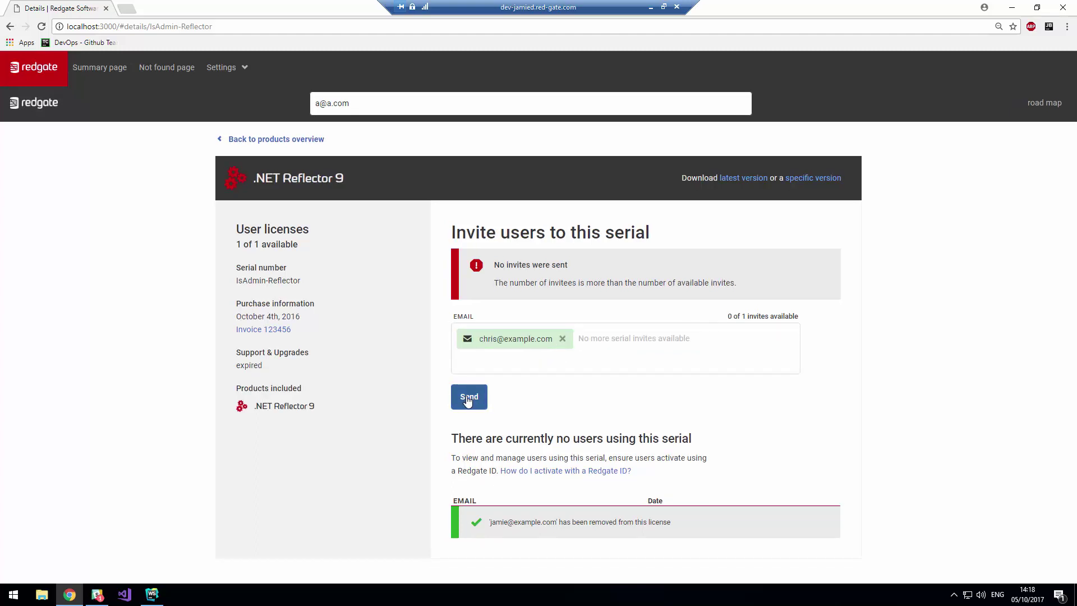
left_click(468, 398)
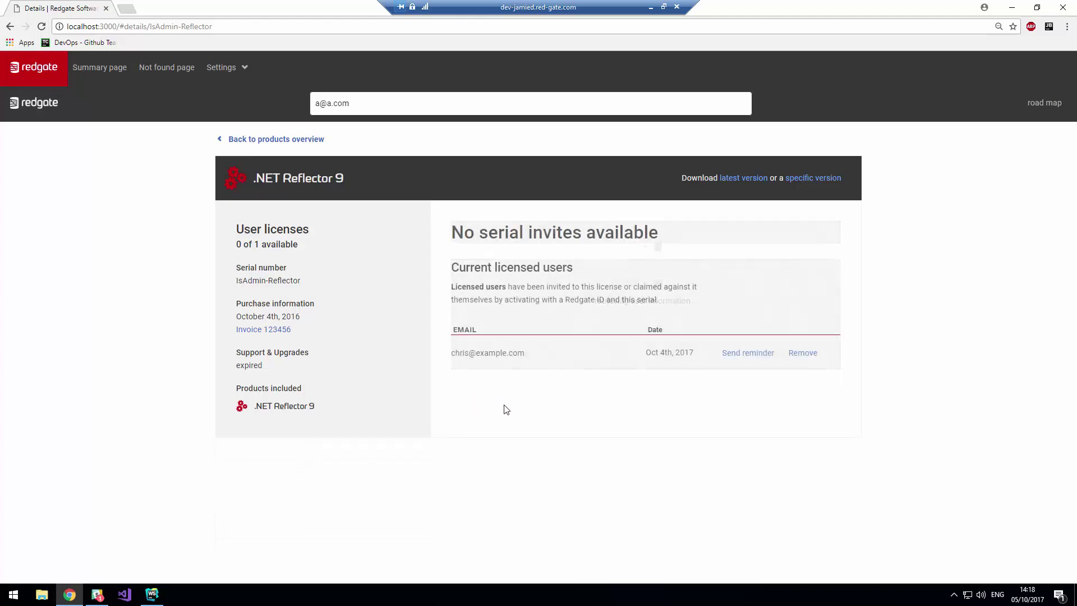